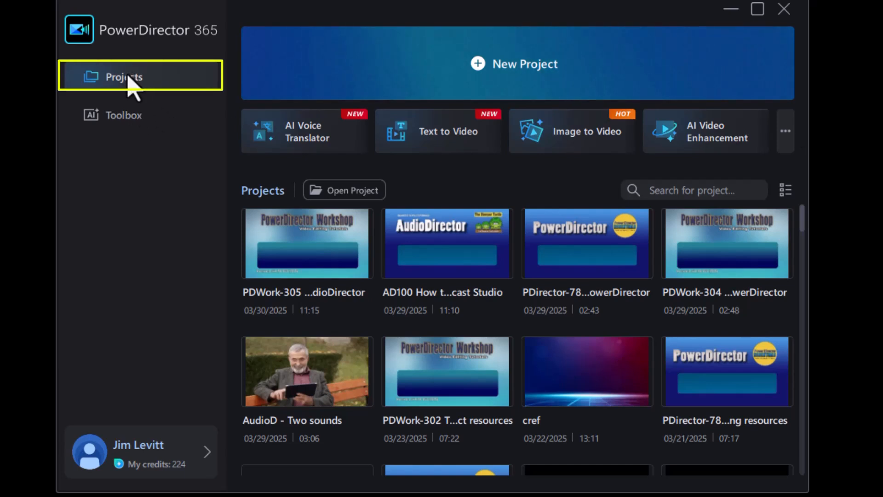
Look at the AI tools in the Toolbox and return to the project overview.
left_click(124, 121)
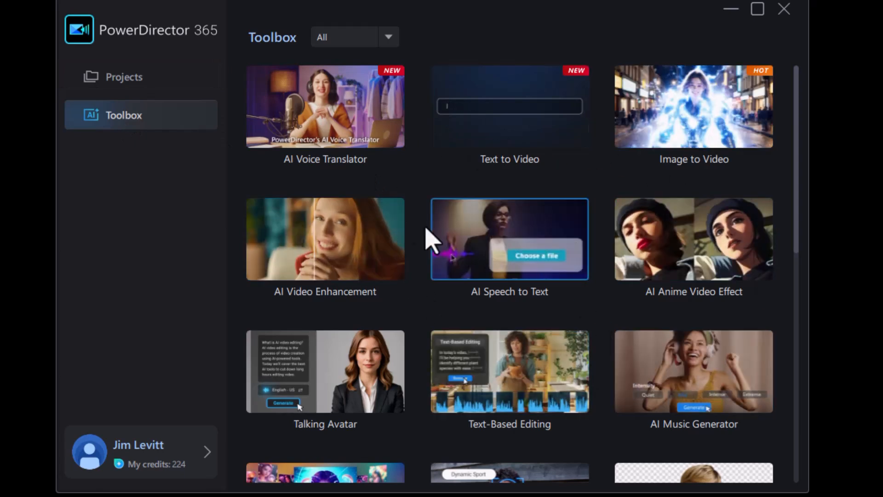
left_click(137, 82)
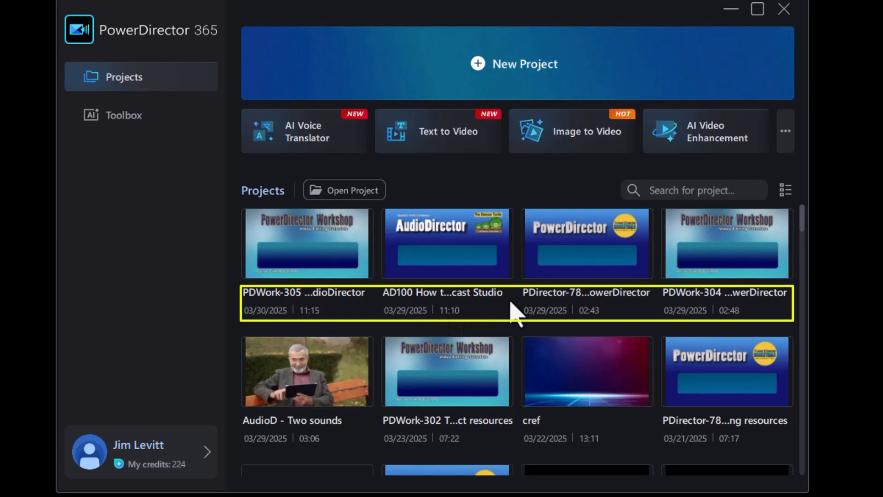
Show the projects as a detailed list sorted by modified date, oldest first, and return to the thumbnail view.
left_click(785, 190)
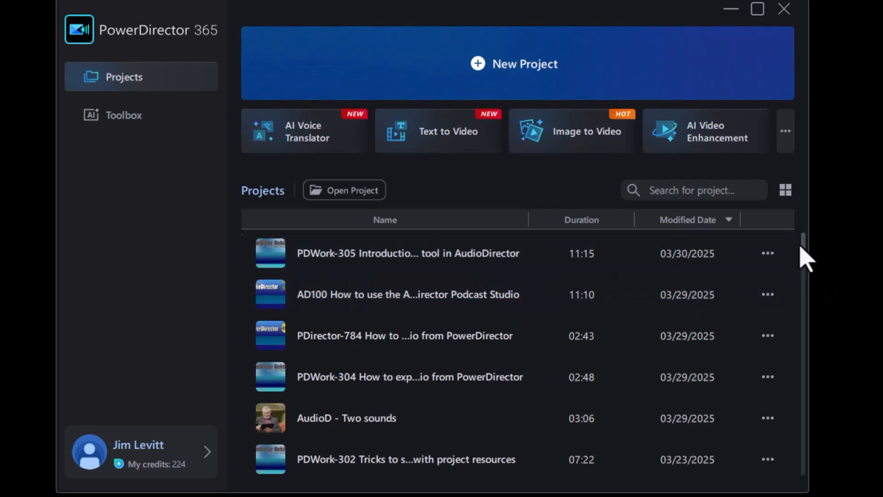
left_click_drag(804, 244, 807, 226)
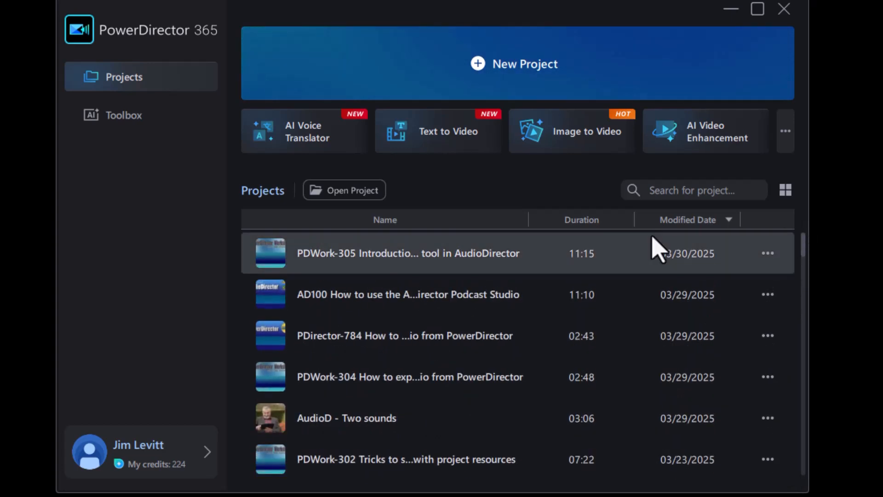
left_click(708, 225)
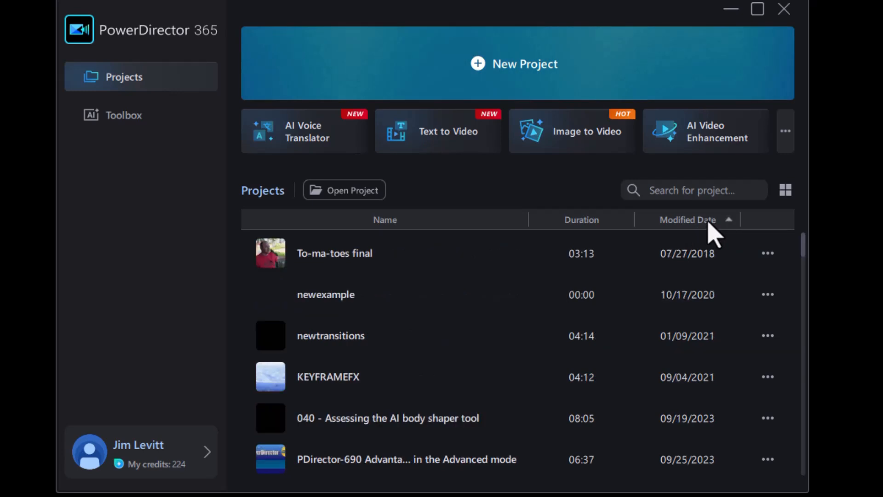
left_click(787, 190)
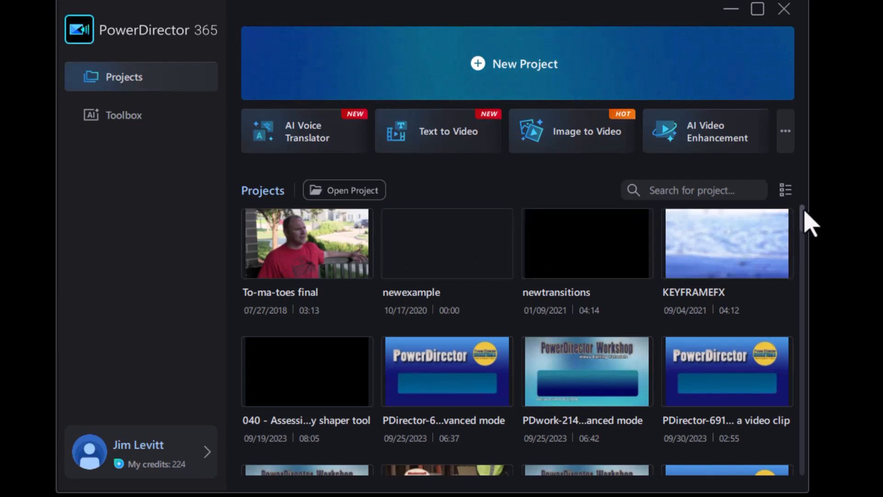
Sort the projects newest first by modified date in the details view and restore the thumbnail view.
left_click(783, 193)
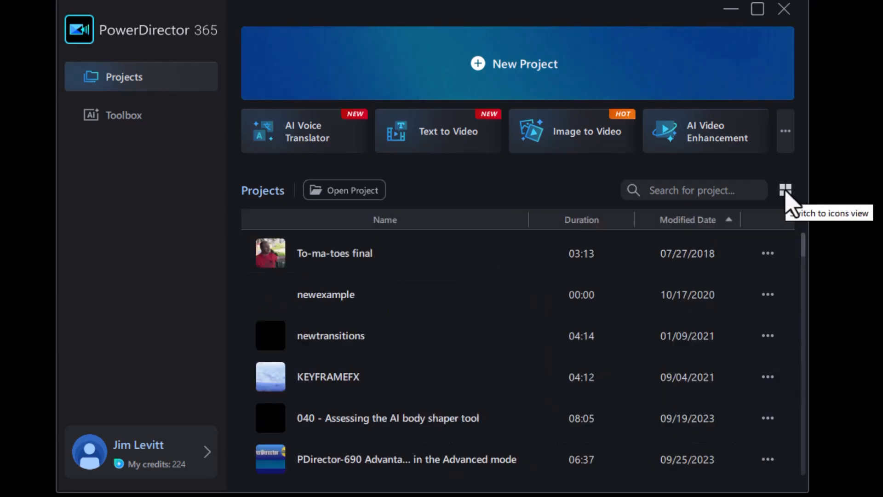
left_click(684, 220)
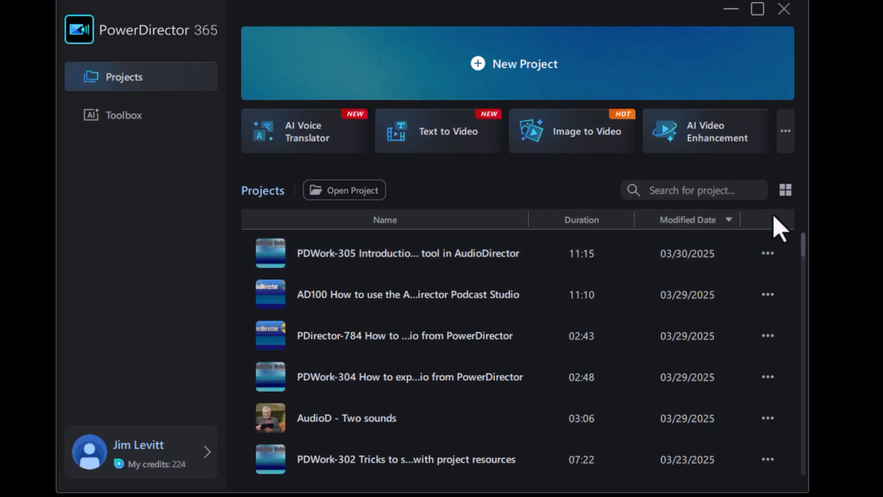
left_click(786, 190)
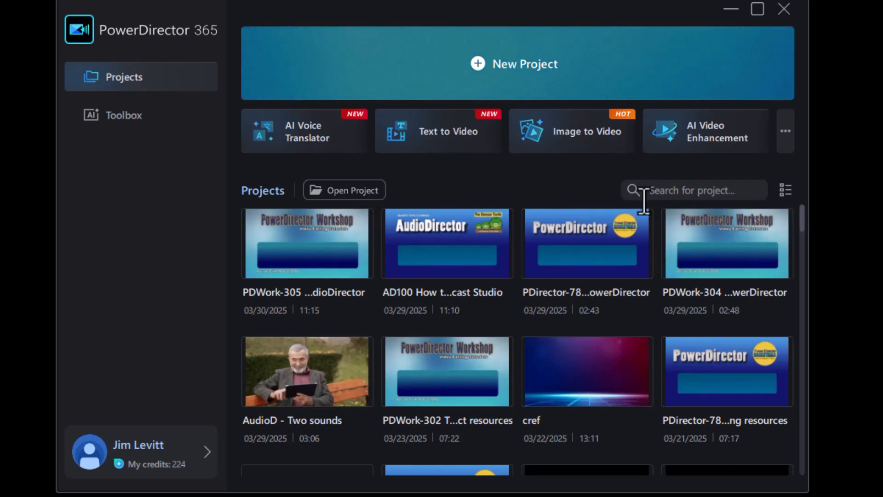
Search the projects for "scroll" and clear the search term.
left_click(686, 193)
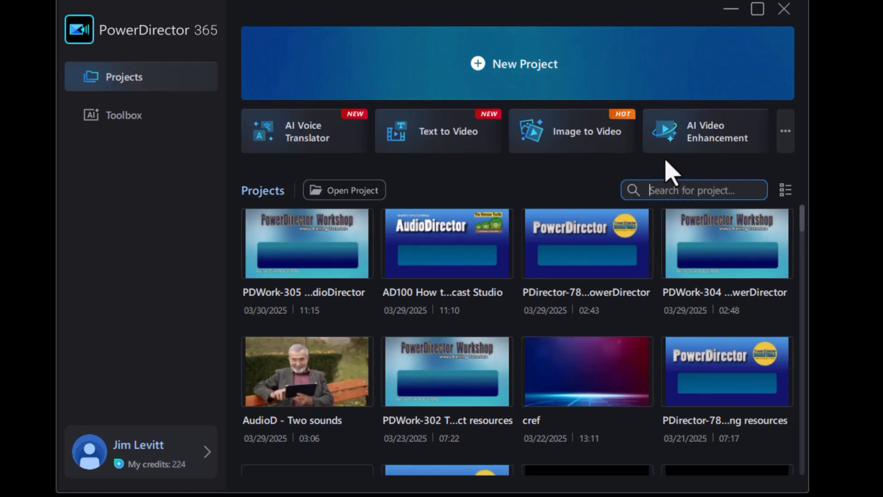
type("s")
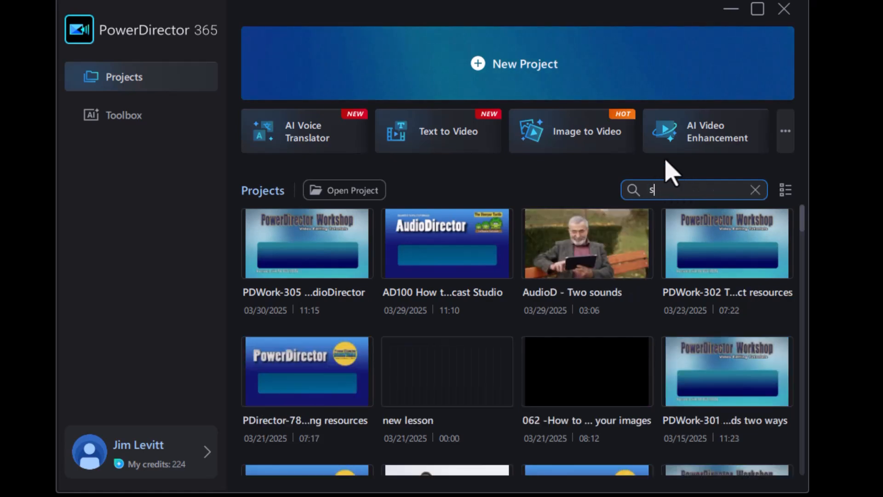
type("croll")
key("BackSpace")
key("BackSpace")
key("BackSpace")
key("BackSpace")
key("BackSpace")
key("BackSpace")
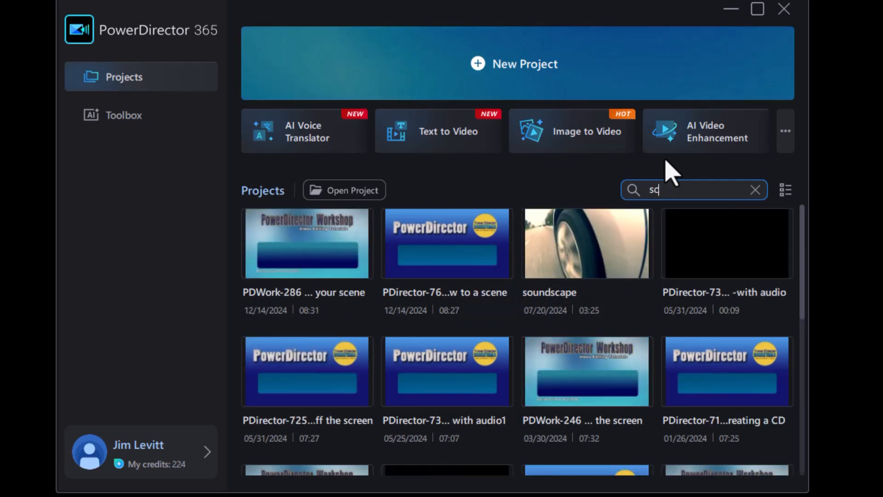
Search the projects for "two" and view the management options of the PDWork-301 project without choosing one.
type("two")
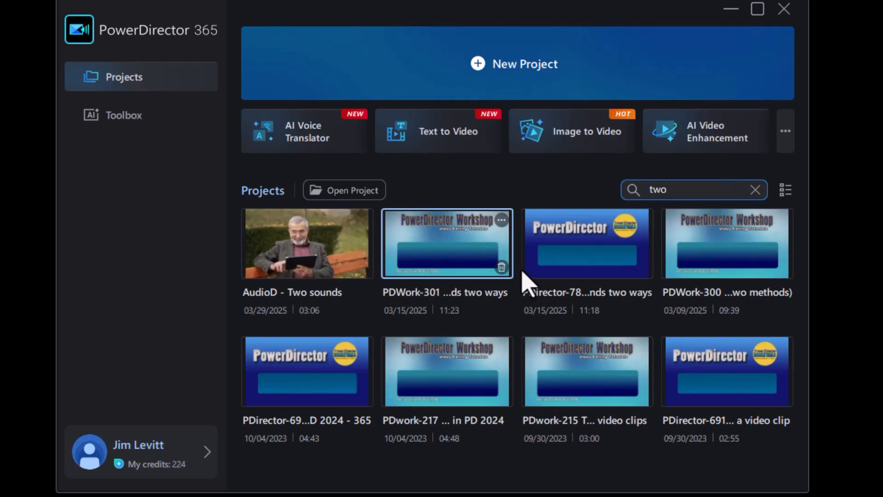
right_click(476, 241)
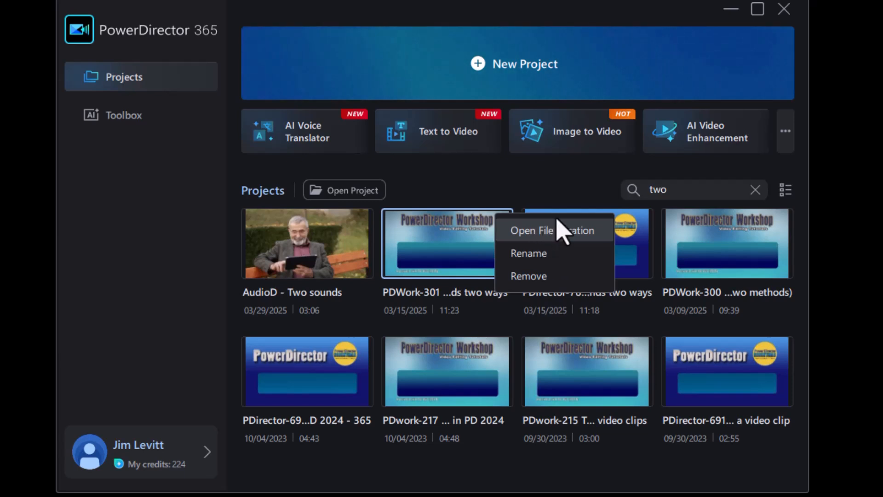
left_click(519, 189)
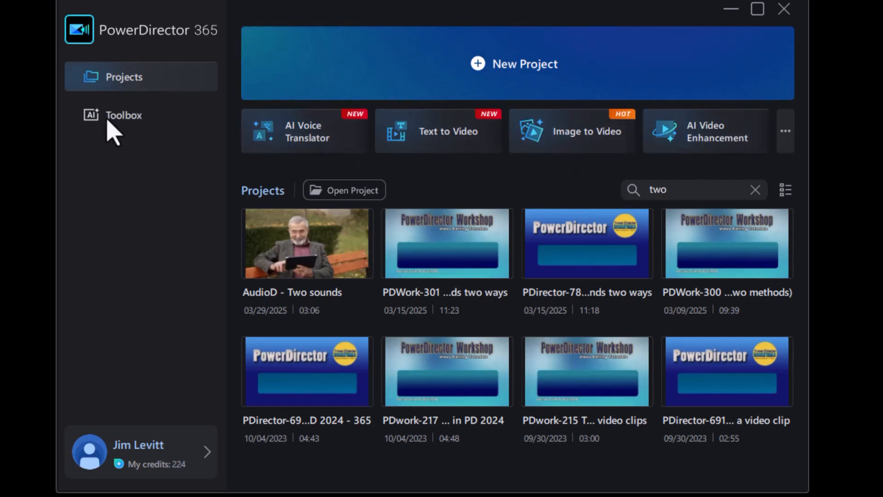
Find AI Face Blur in the full Toolbox and load the 00049.mts video into it.
left_click(790, 133)
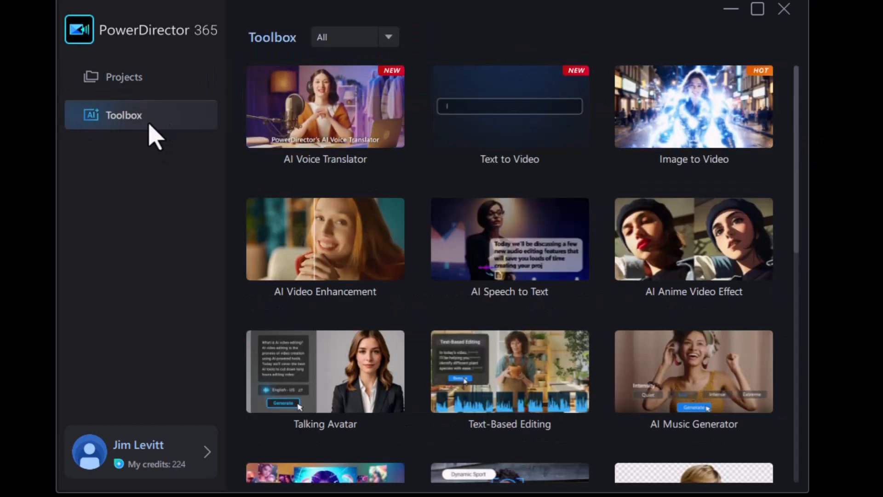
left_click_drag(799, 188, 779, 129)
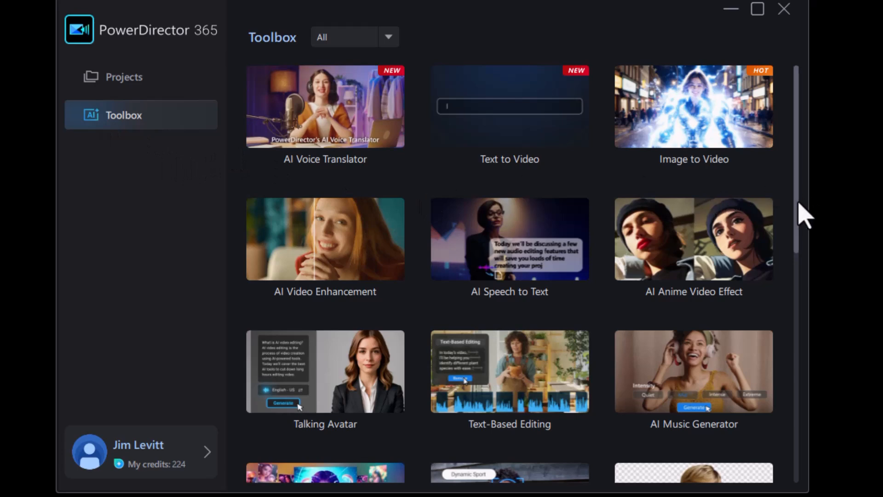
left_click_drag(796, 199, 799, 374)
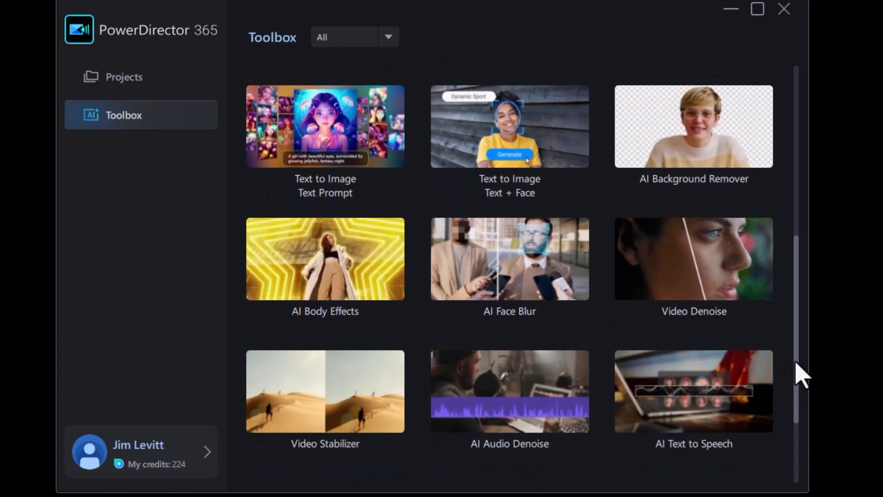
left_click(525, 269)
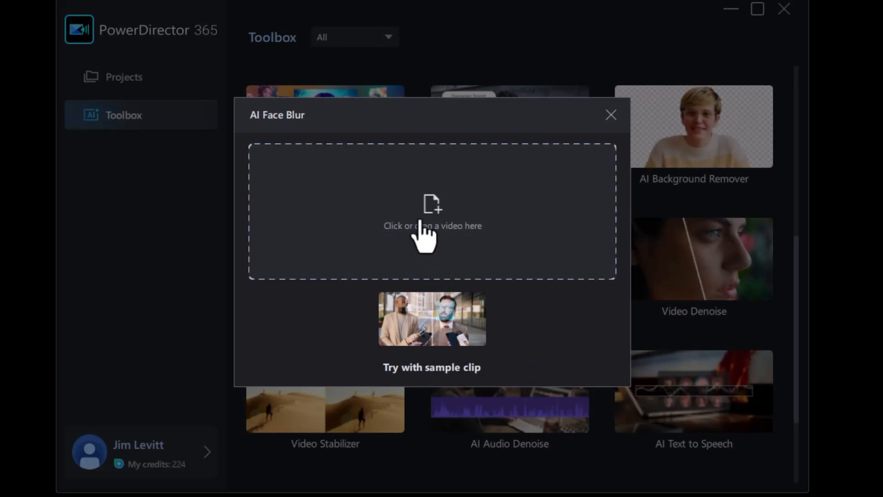
left_click_drag(806, 412, 392, 191)
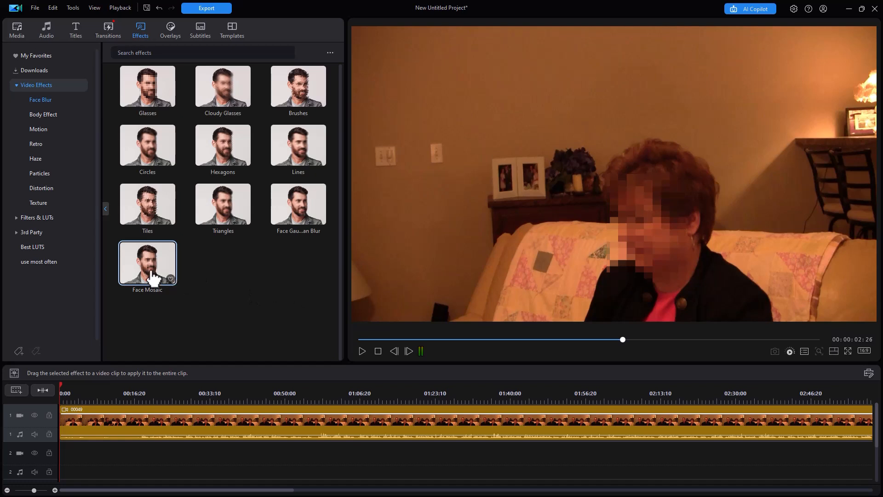
Preview the Triangles, Hexagons, Lines and Brushes face blur effects on the clip.
left_click(223, 206)
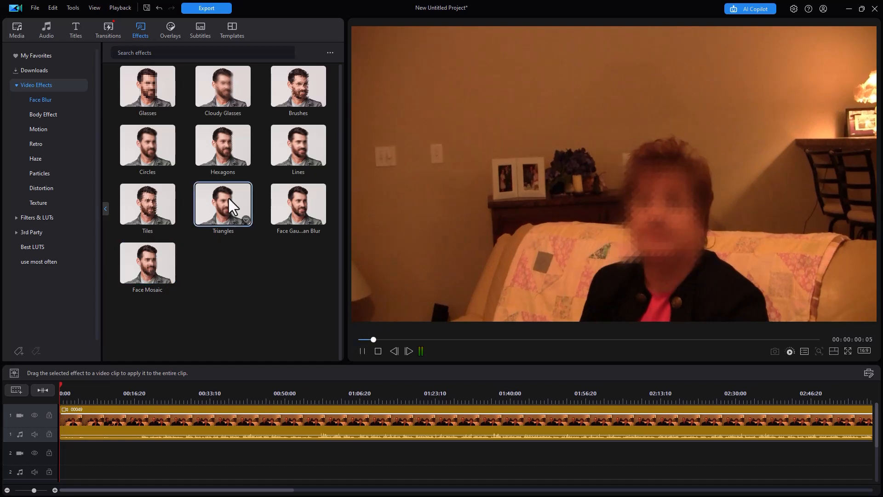
left_click(226, 148)
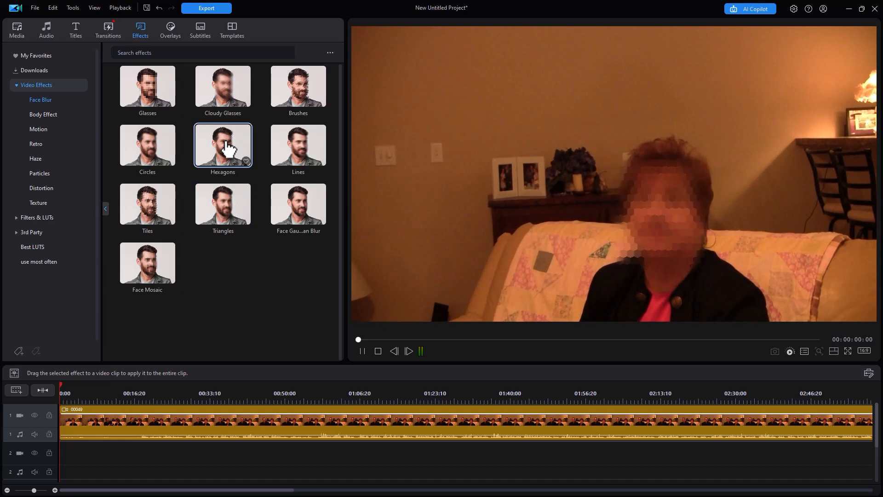
left_click(317, 156)
left_click(311, 93)
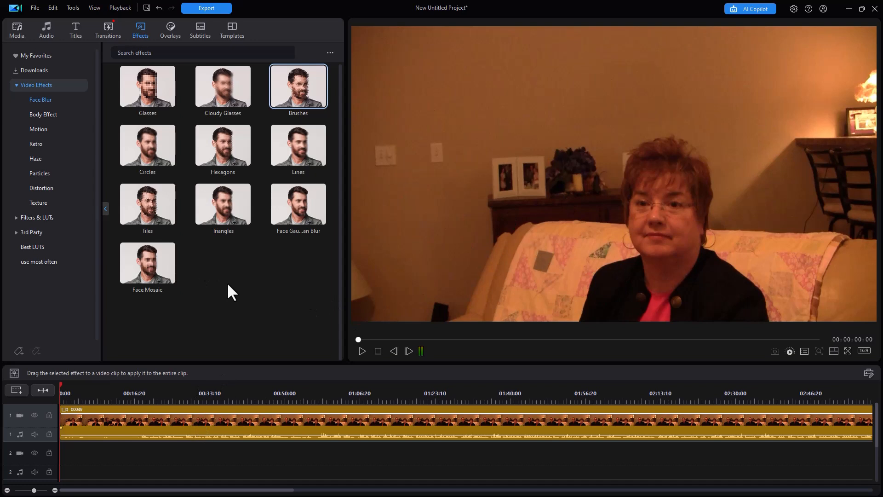
Open the color adjustment settings of the 00049 timeline clip and show a side-by-side before and after preview.
left_click(167, 424)
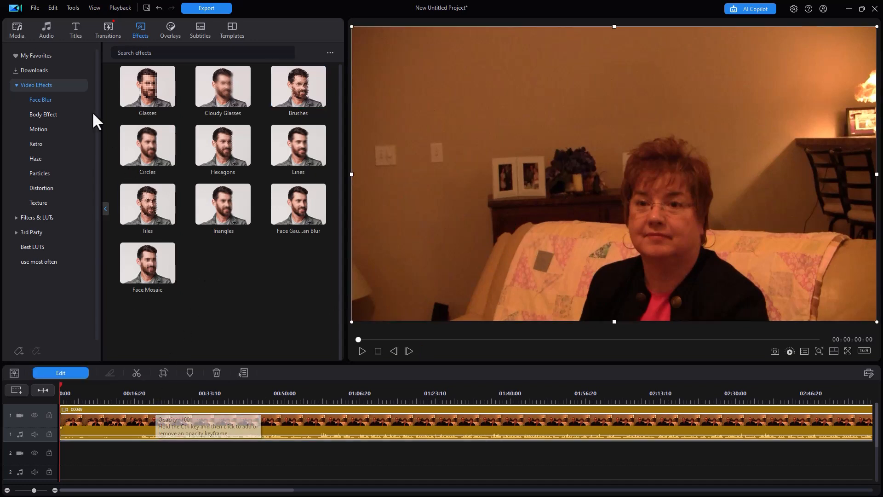
left_click(18, 30)
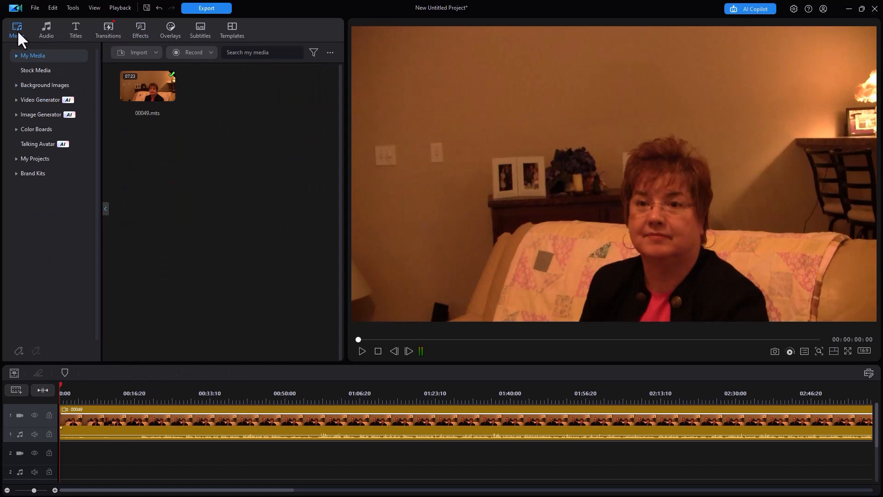
left_click(176, 420)
left_click(73, 371)
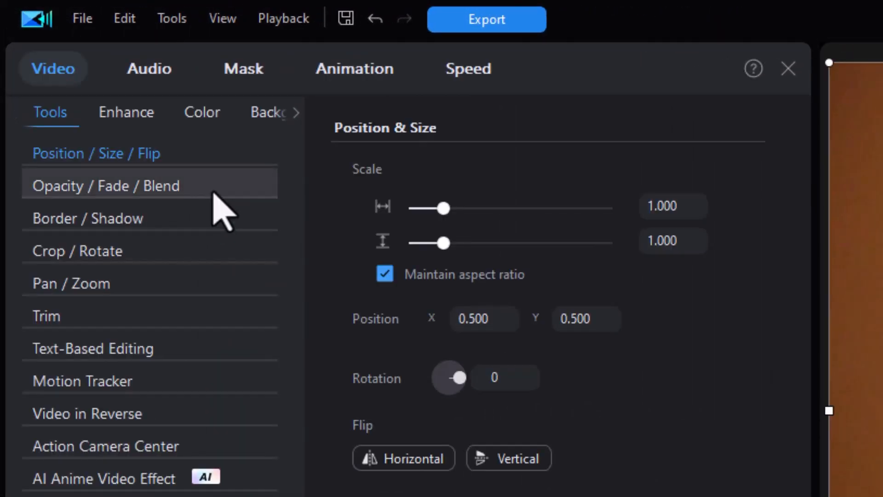
left_click(209, 115)
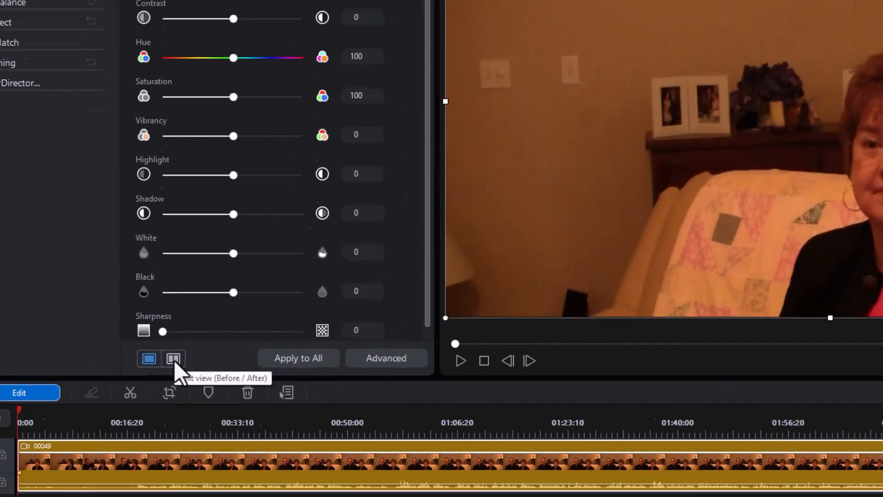
left_click(173, 359)
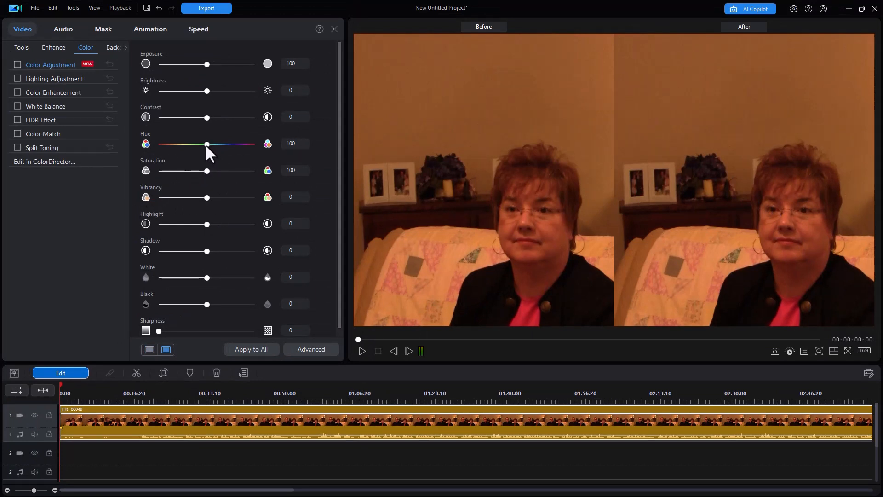
Set the clip's brightness to 19, saturation to 87 and hue to 98.
left_click_drag(205, 145, 203, 145)
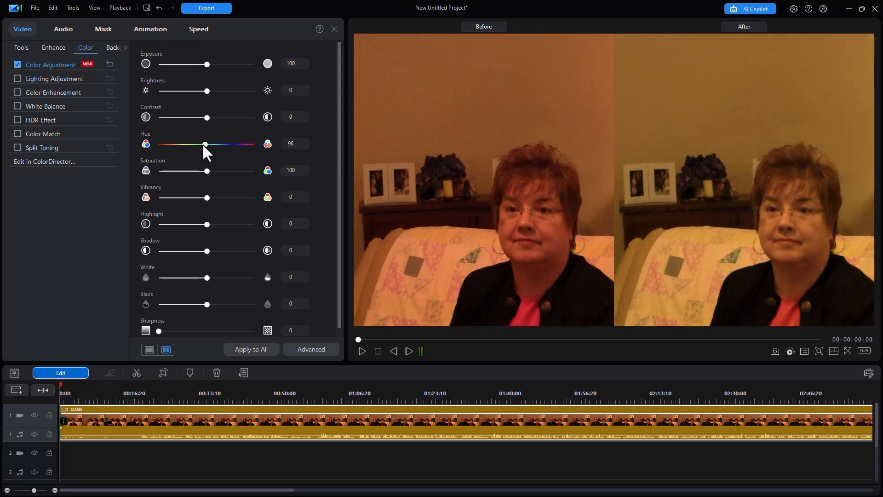
left_click_drag(208, 91, 217, 92)
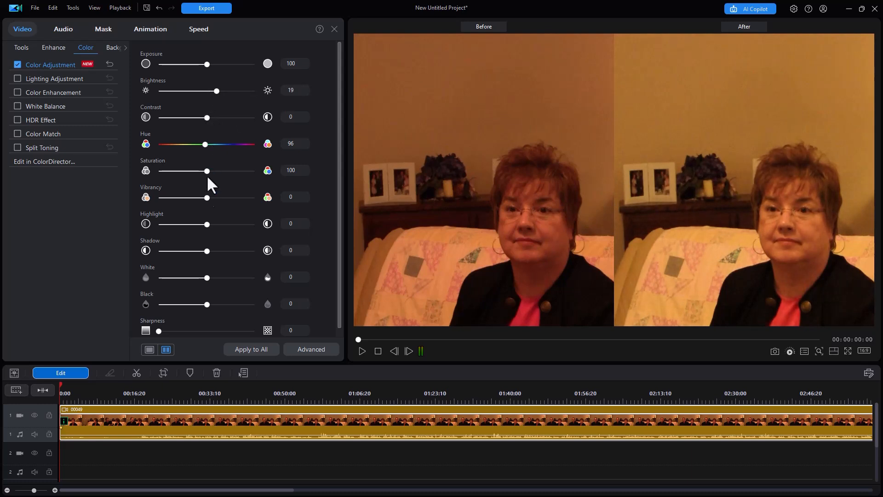
left_click_drag(206, 170, 206, 170)
left_click_drag(205, 146, 207, 150)
Set the clip's highlight to 20, white to 24 and sharpness to 42, and check the single and before/after previews.
left_click_drag(208, 224, 219, 225)
mouse_move(209, 275)
left_mouse_down()
mouse_move(224, 273)
mouse_move(214, 272)
left_mouse_up()
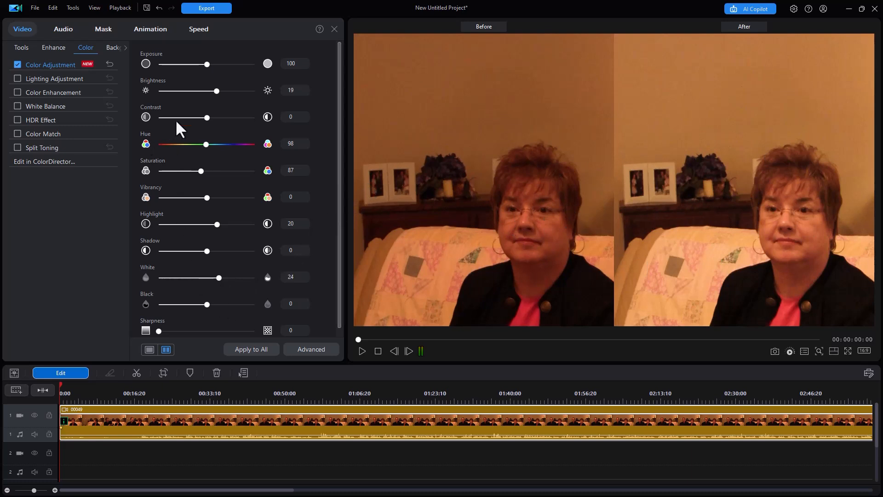
left_click_drag(159, 330, 178, 328)
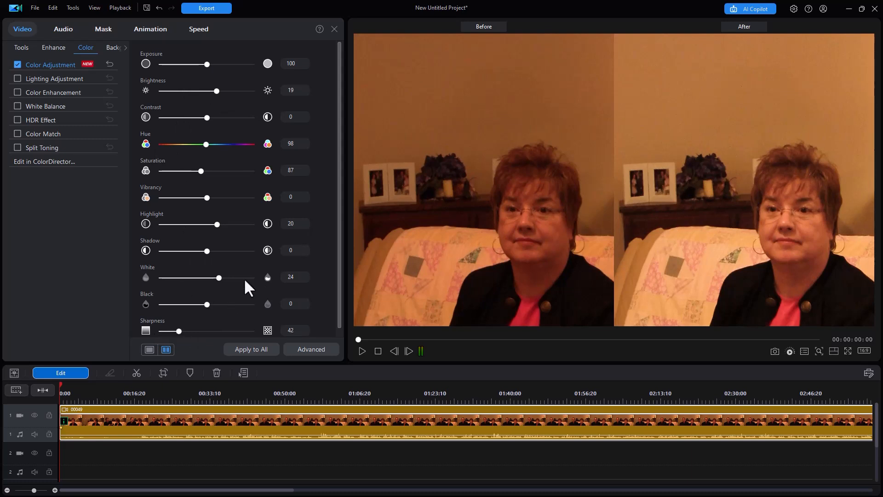
left_click(150, 349)
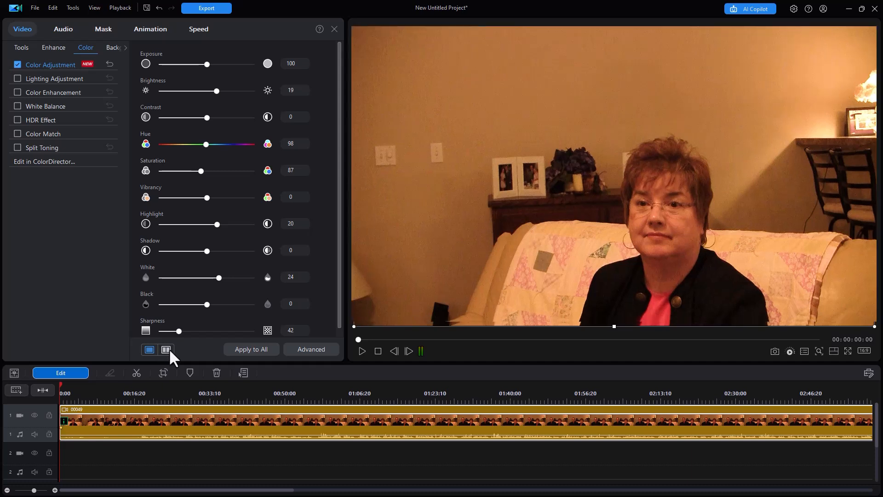
left_click(169, 348)
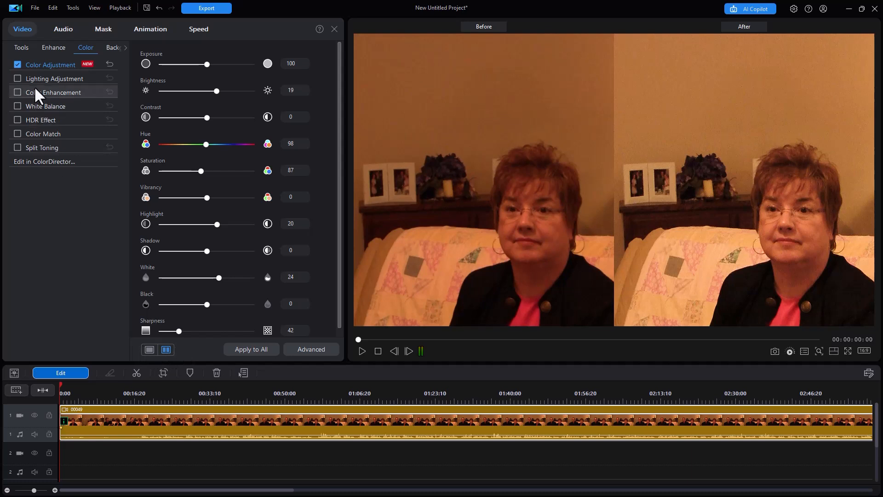
Try Lighting Adjustment on the clip and turn it off again.
left_click(18, 79)
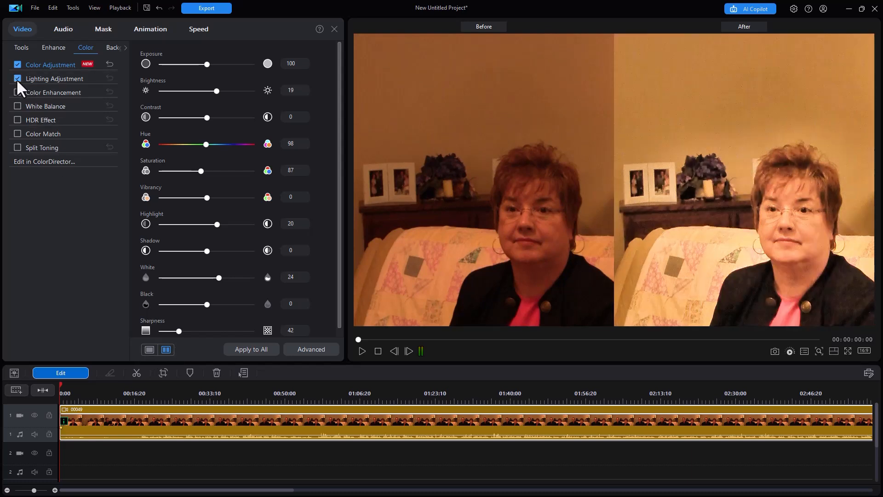
left_click(17, 79)
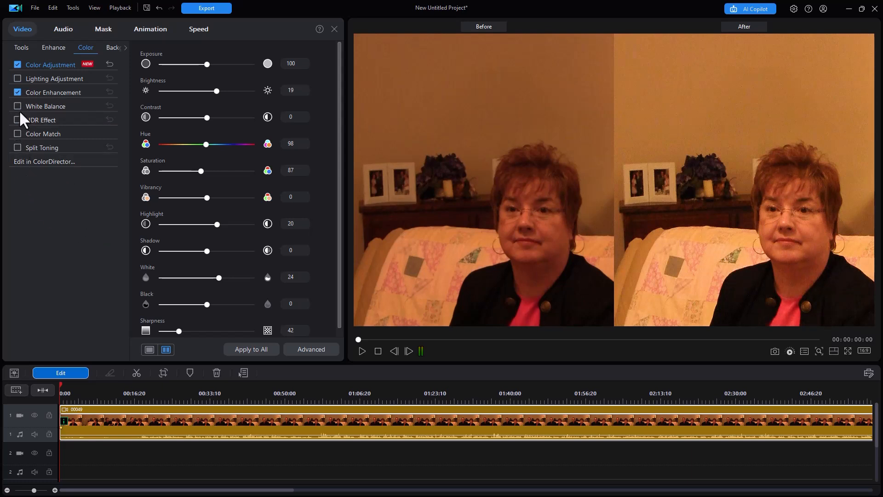
Enable Split Toning for the clip and set its Color Enhancement Degree to 8.
left_click(17, 147)
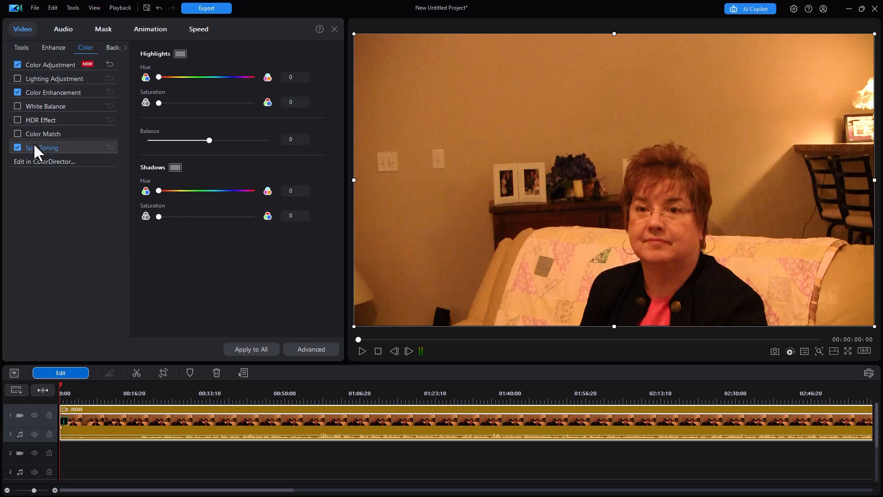
left_click(37, 94)
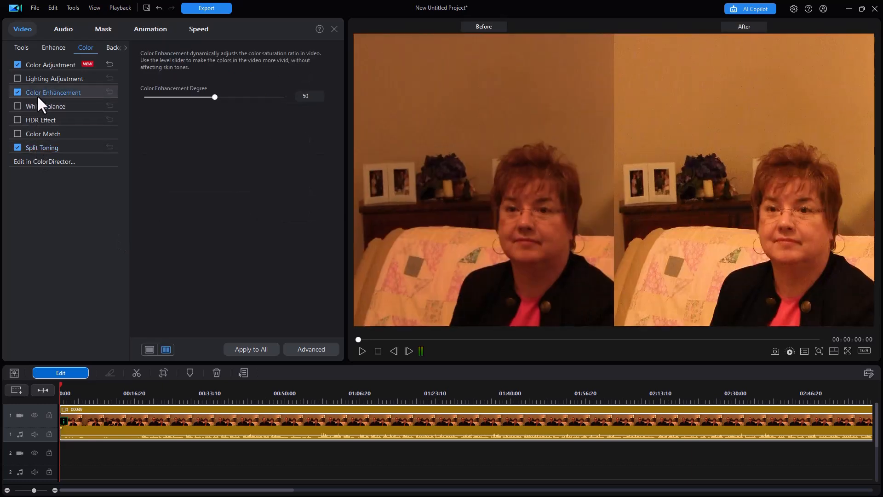
left_click_drag(217, 97, 170, 105)
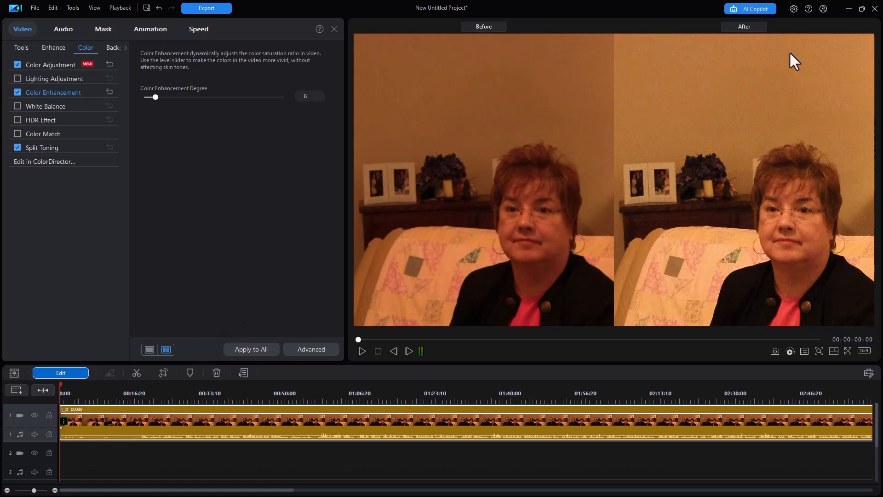
Close the current project in the editor without saving the changes.
left_click(875, 8)
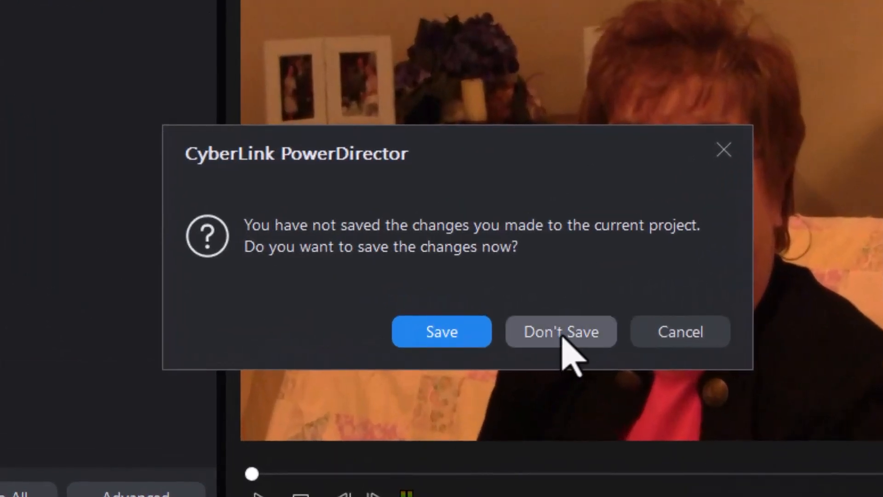
left_click(562, 331)
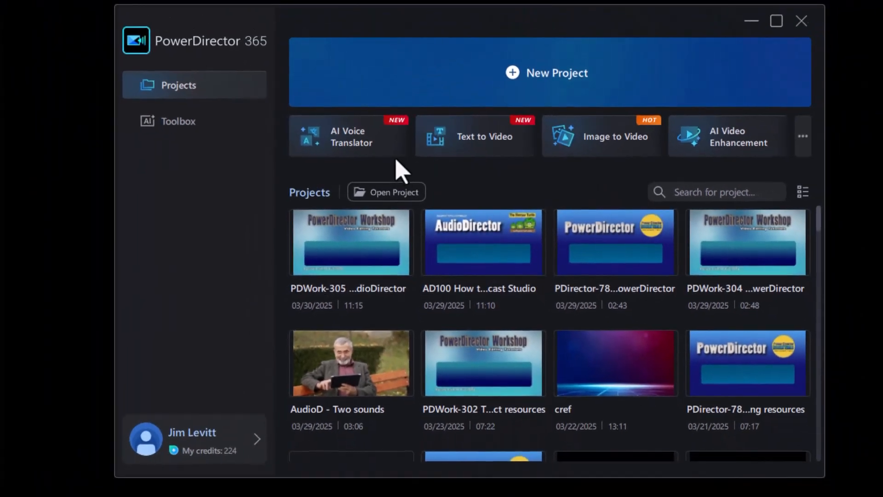
Look over the launcher's AI Toolbox, then return to the projects overview and start a new project.
left_click(178, 125)
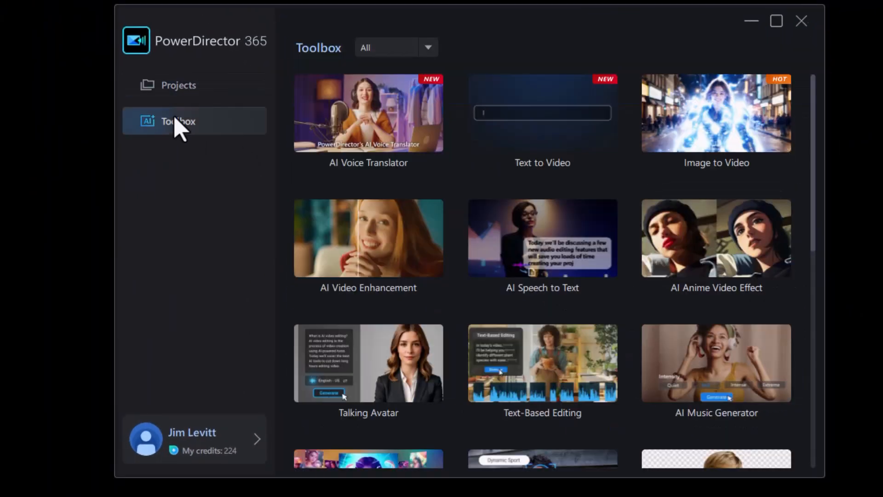
left_click(193, 91)
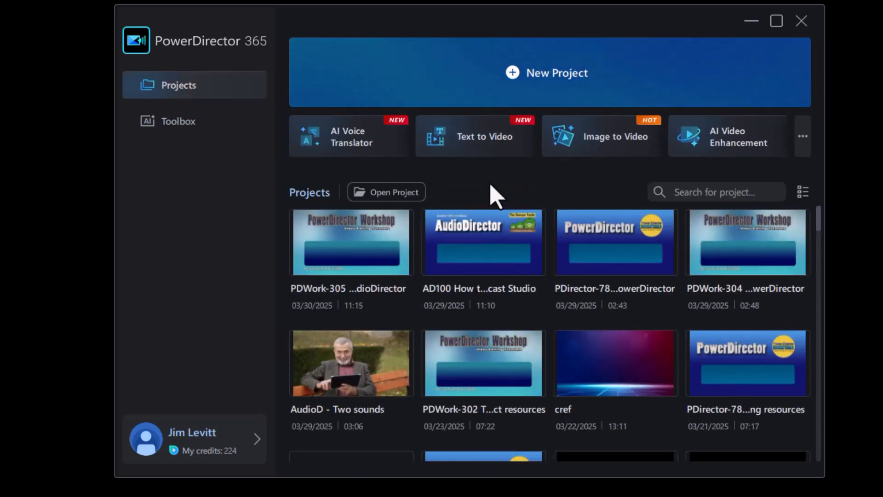
left_click(535, 71)
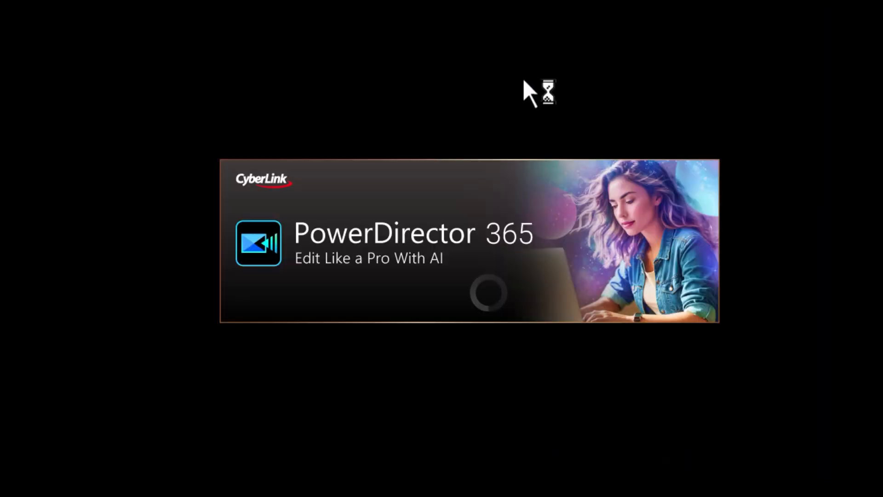